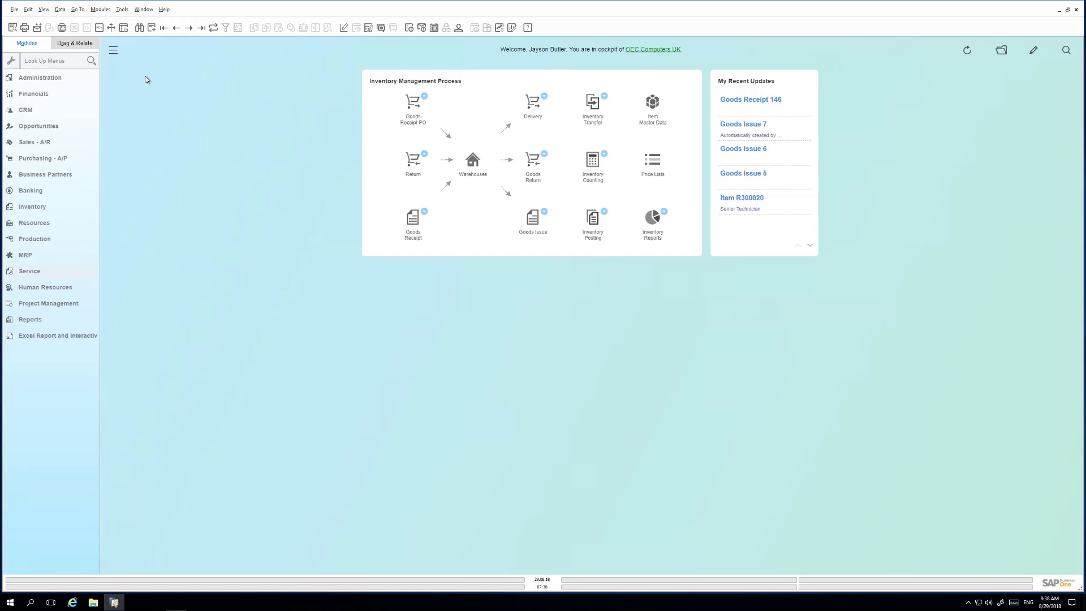
Step: Create a new KPI with the General > Service Call Count as its value and unit None
click(511, 28)
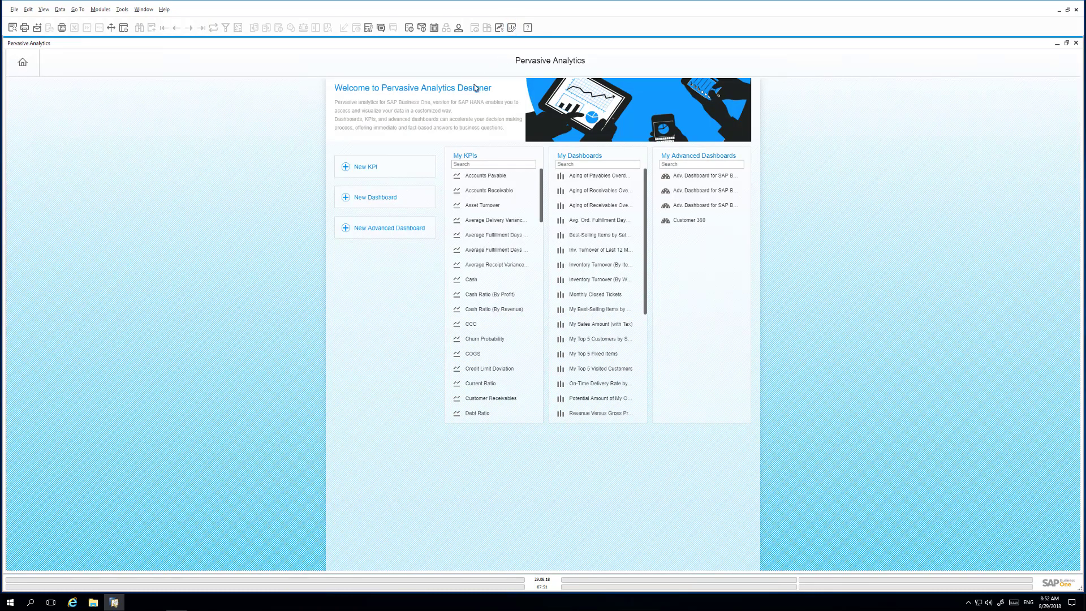
click(373, 169)
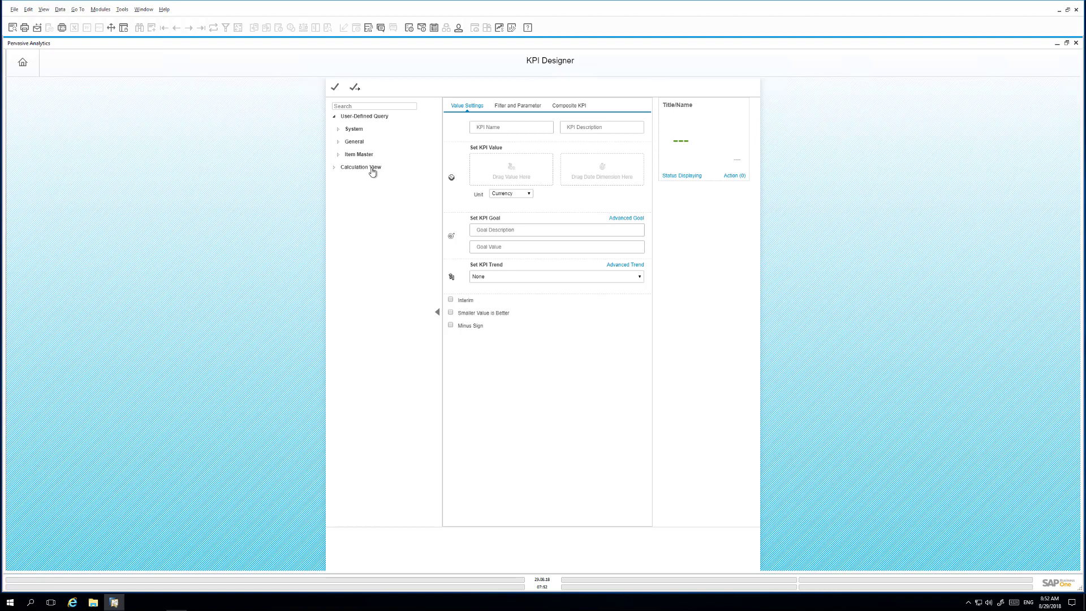
click(356, 142)
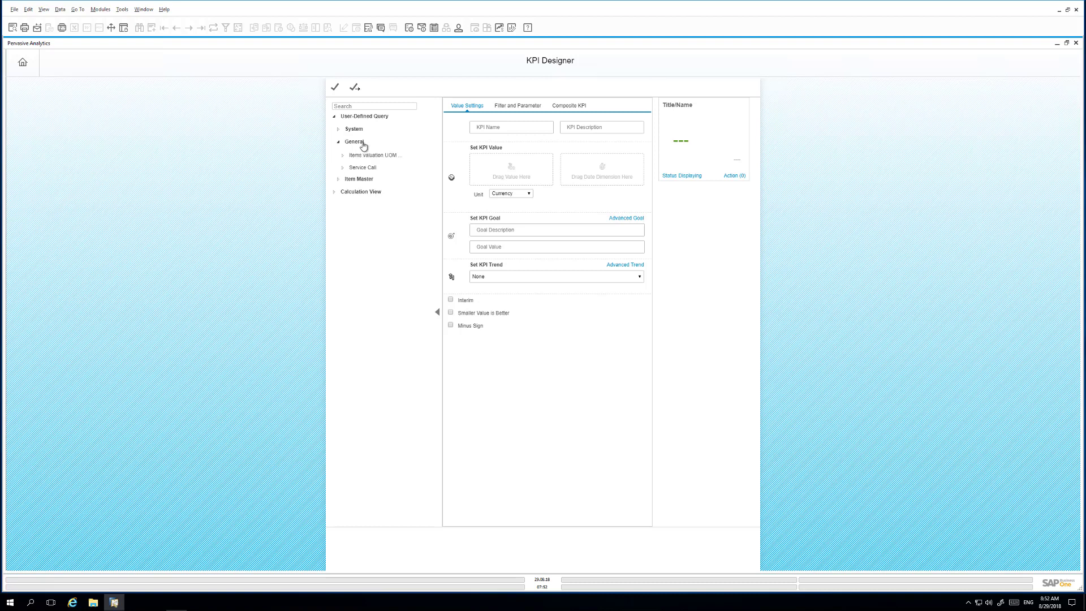
click(367, 169)
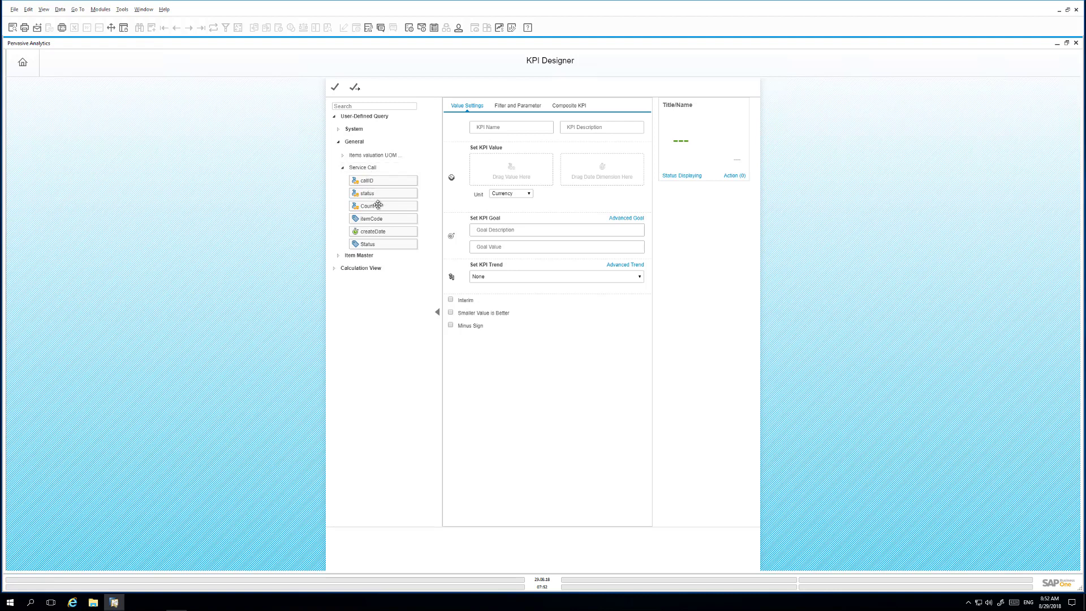
drag(379, 207, 488, 166)
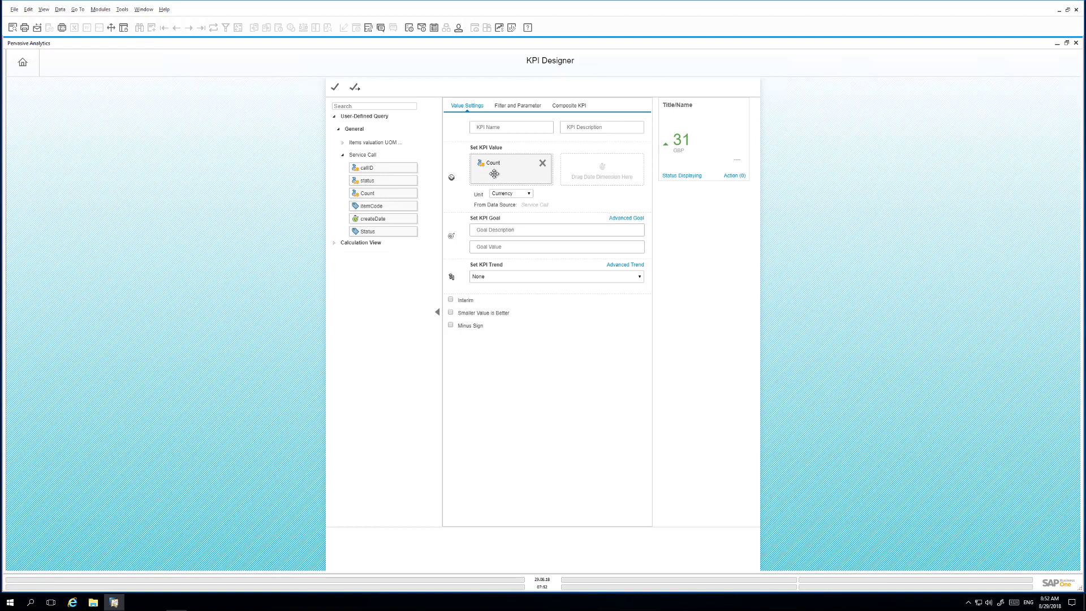
click(506, 195)
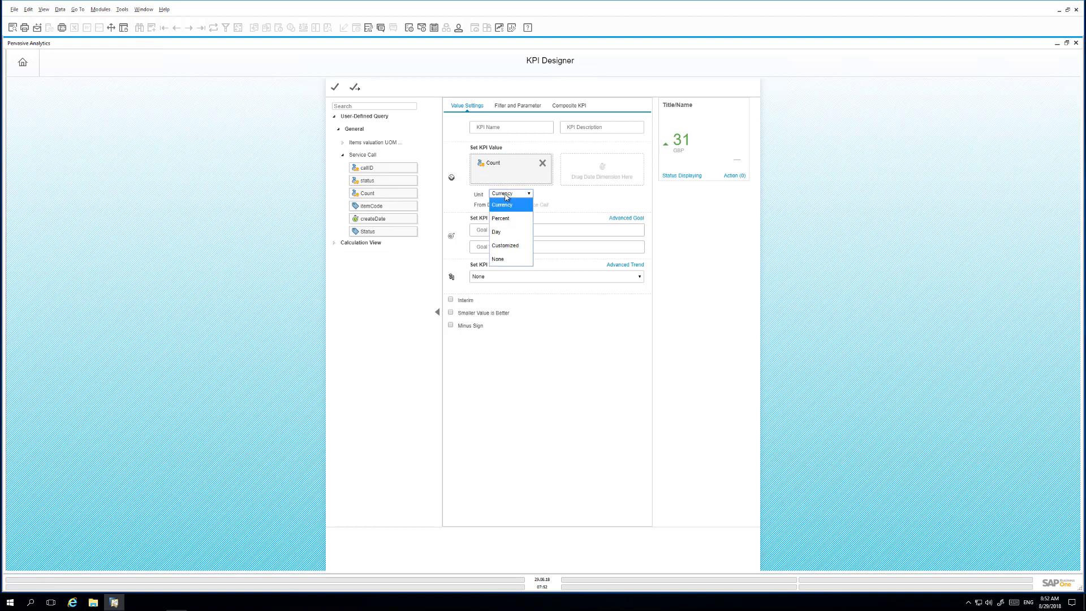
click(508, 260)
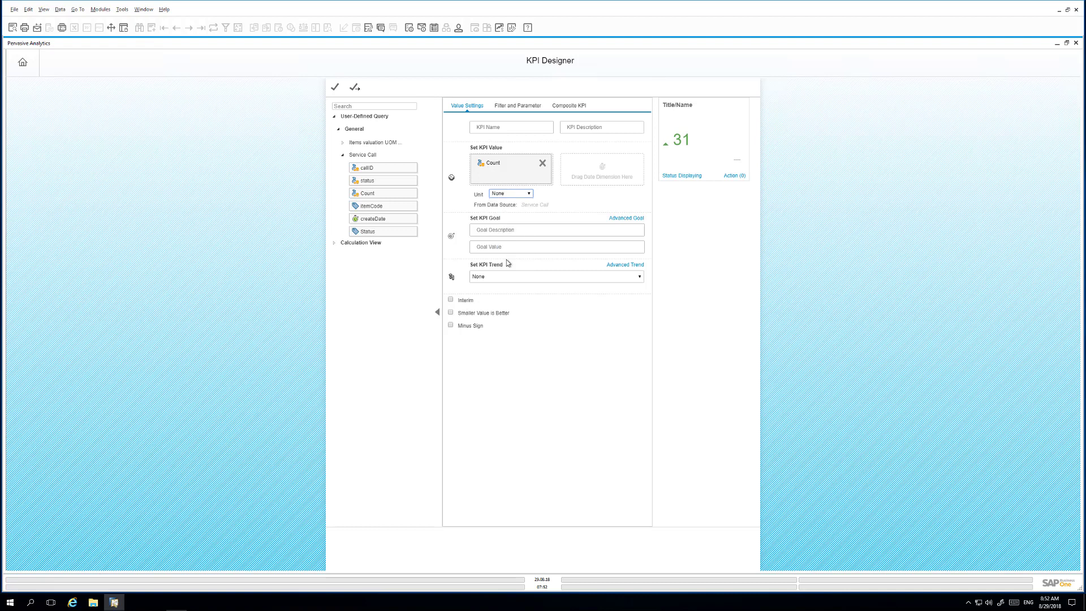
Step: Add a createDate filter by year 2018 to the KPI
click(520, 106)
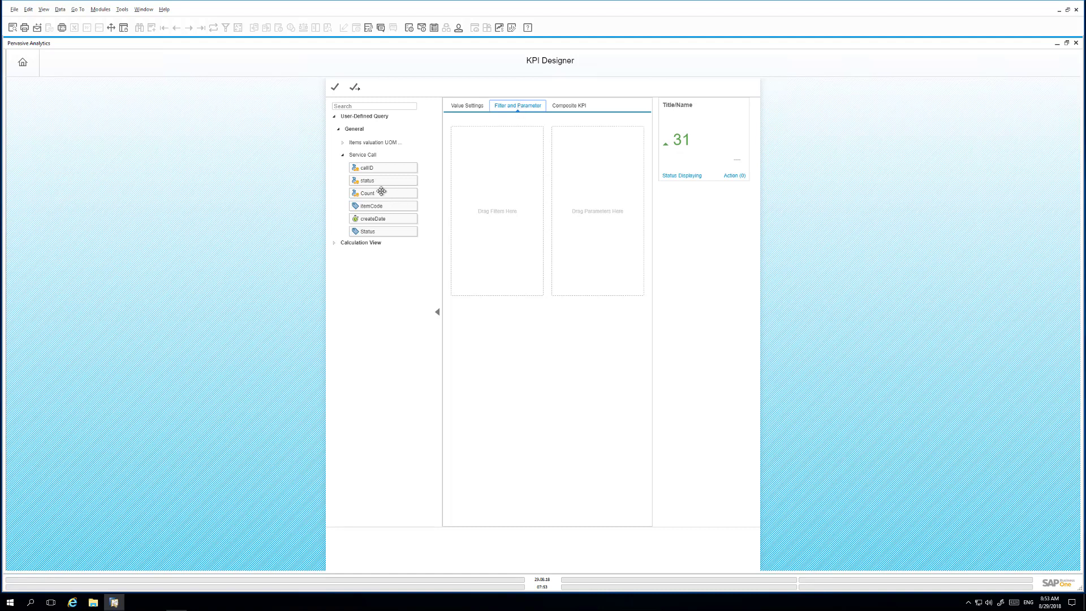
drag(380, 218, 492, 203)
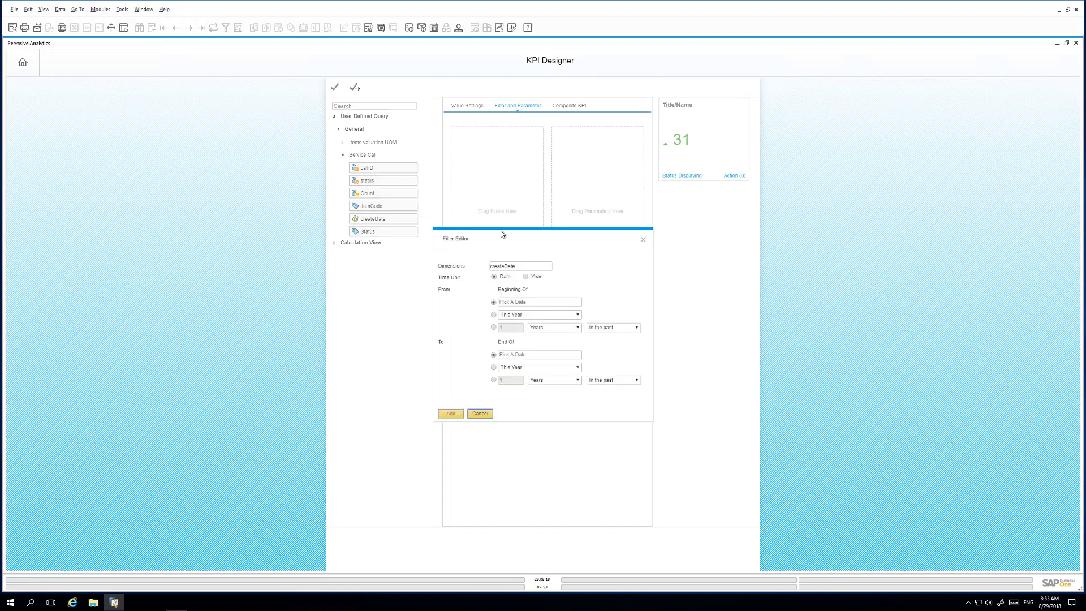
click(536, 278)
click(451, 414)
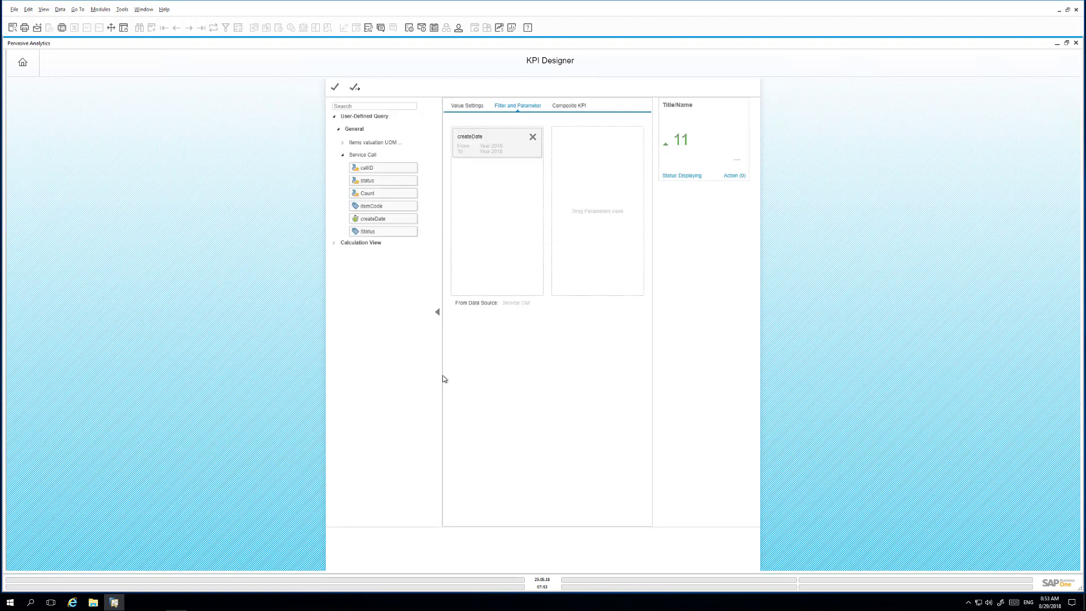
Step: Add an itemCode filter restricted to item A00005
drag(390, 204, 491, 204)
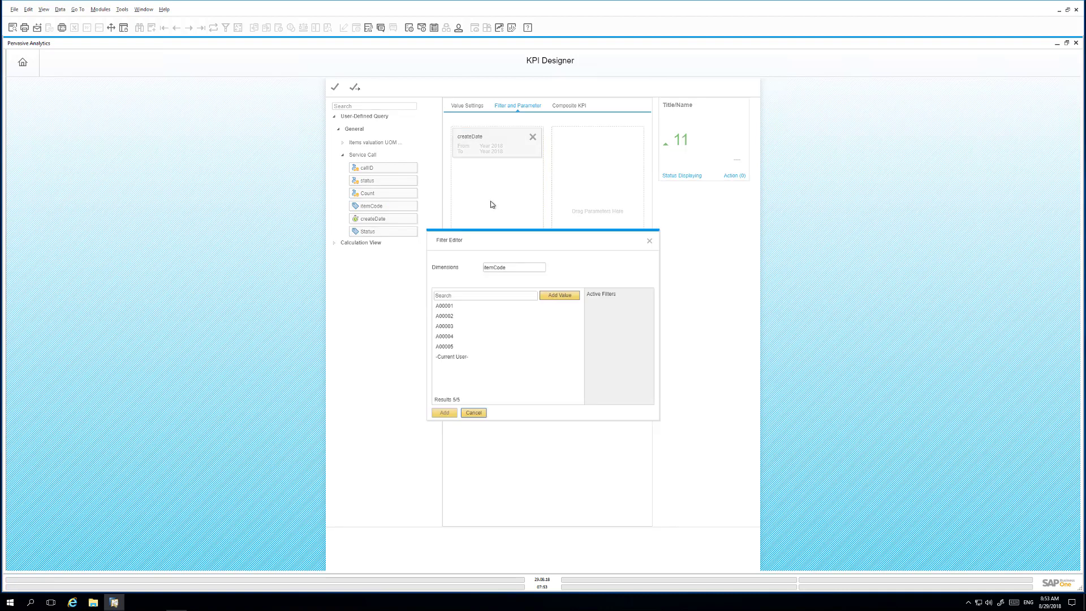
click(451, 349)
click(453, 347)
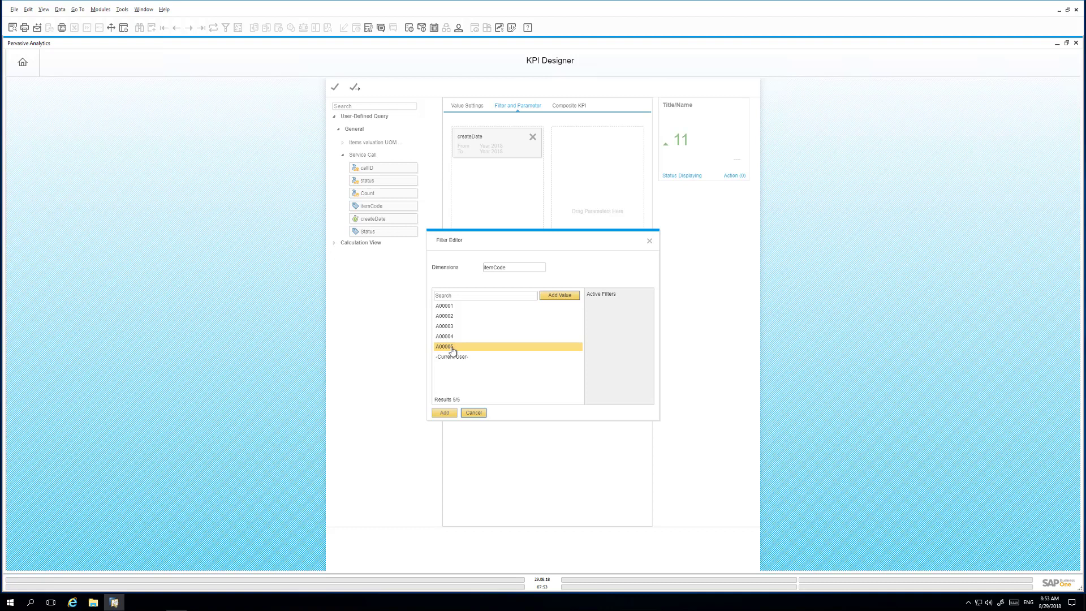
double_click(452, 349)
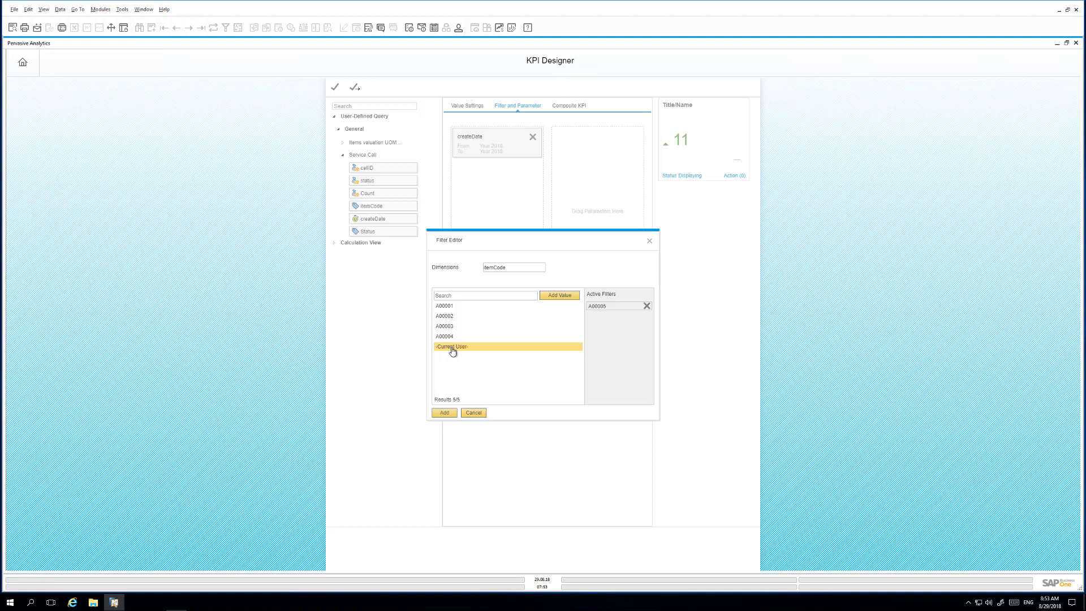
click(444, 413)
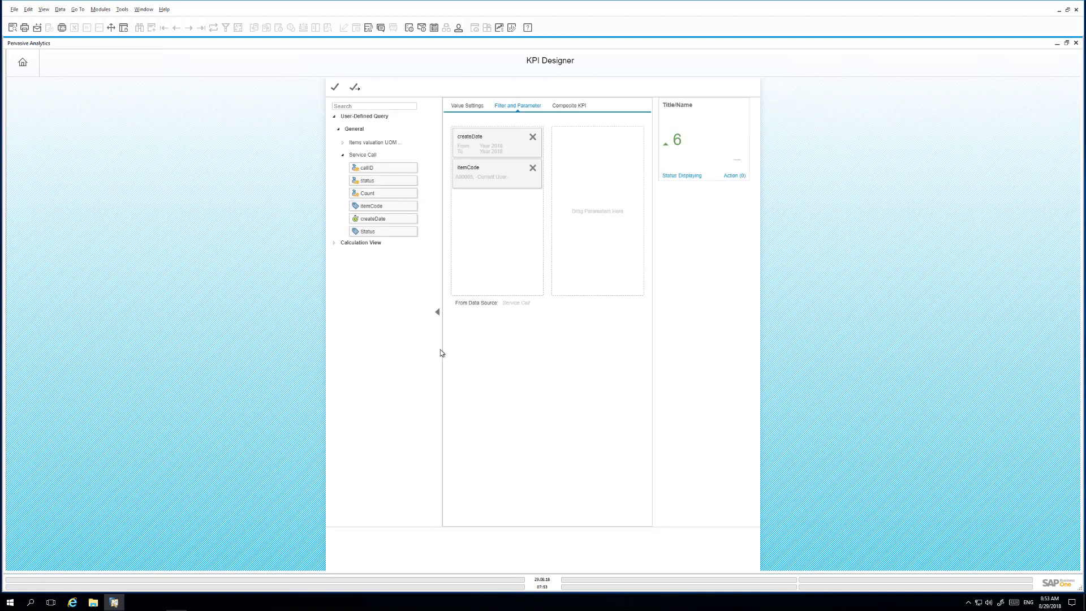
Step: Add a Status filter limited to Open service calls
drag(403, 231, 491, 233)
click(445, 317)
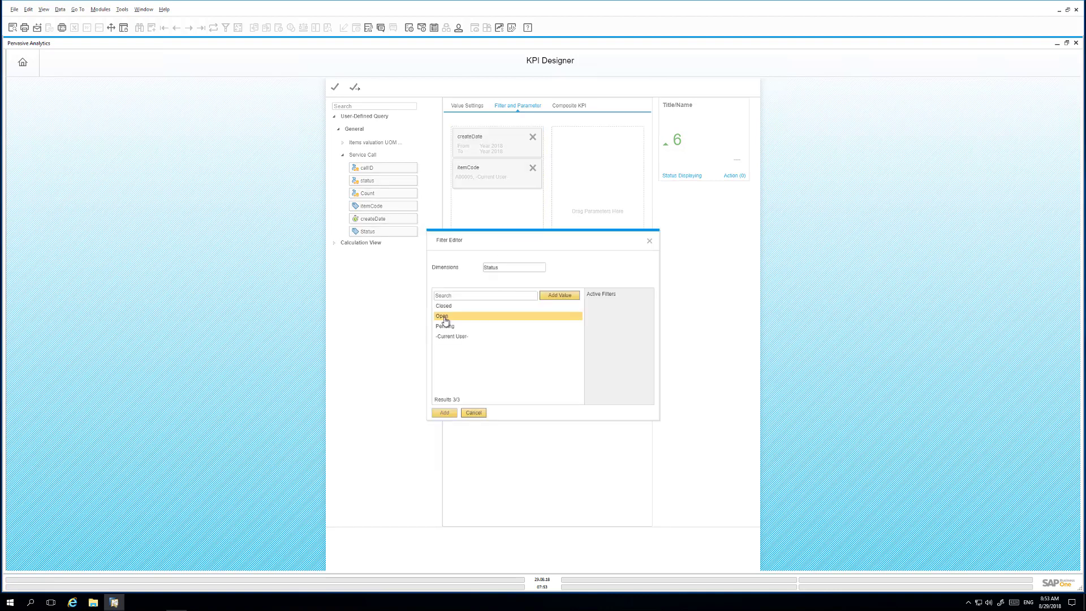
double_click(445, 320)
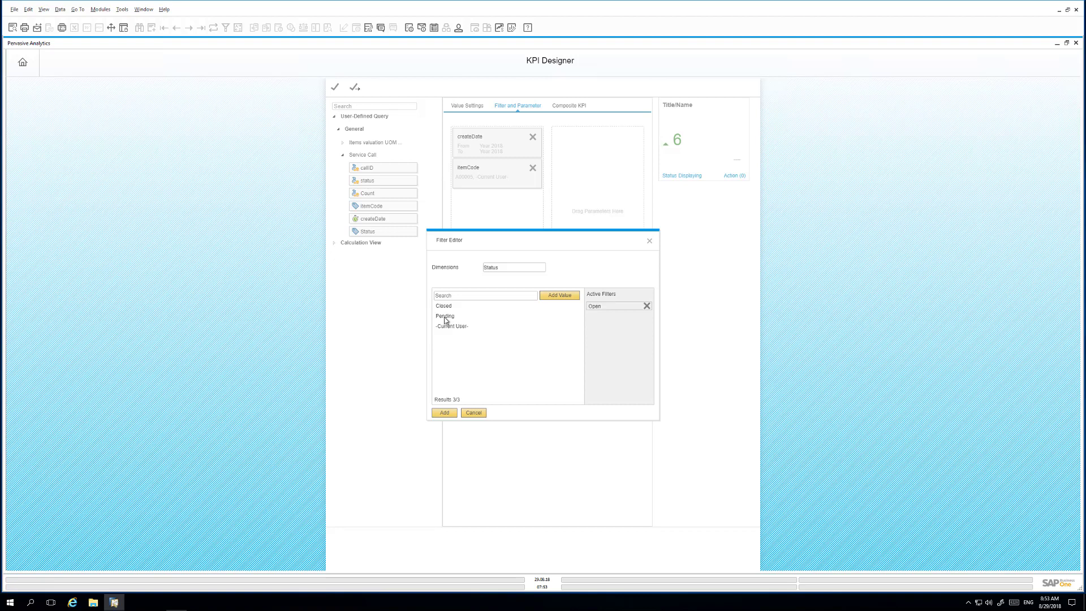
click(445, 413)
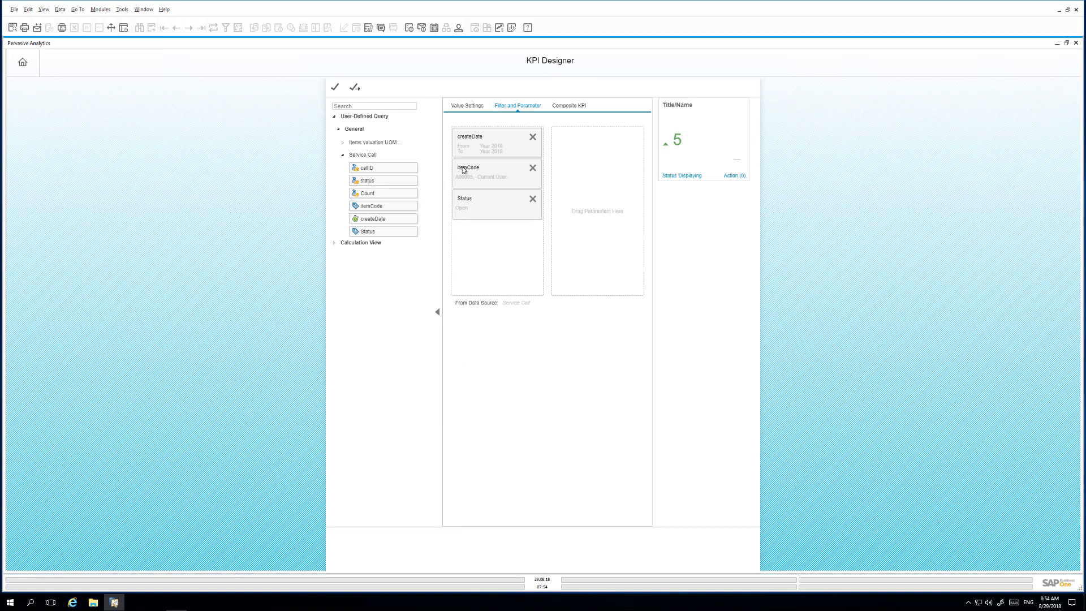
Step: In Value Settings, enter goal description 'Open Service calls' and goal value 5
click(465, 110)
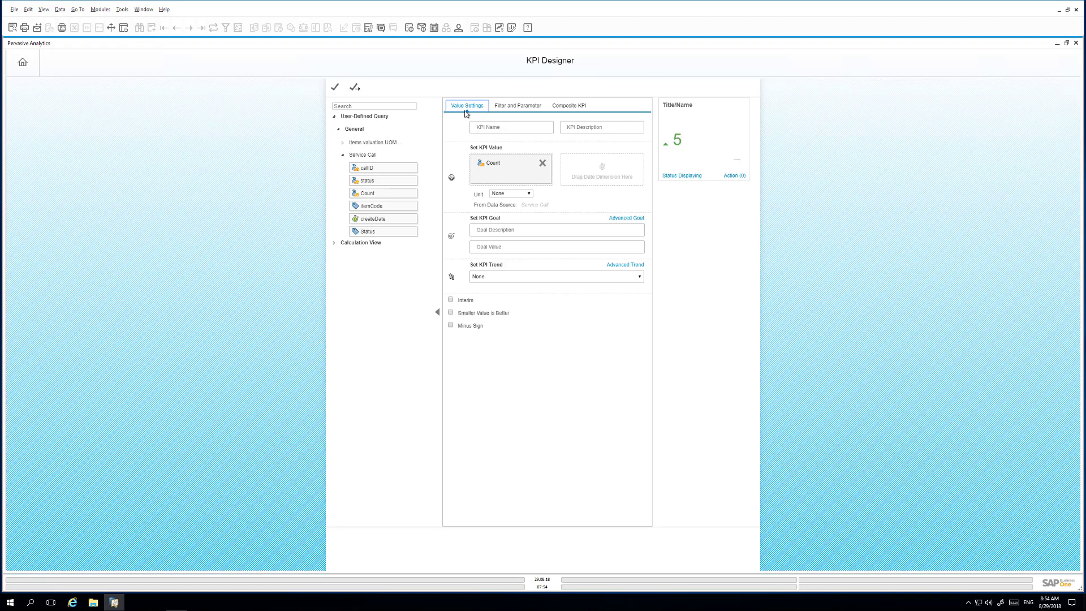
click(502, 228)
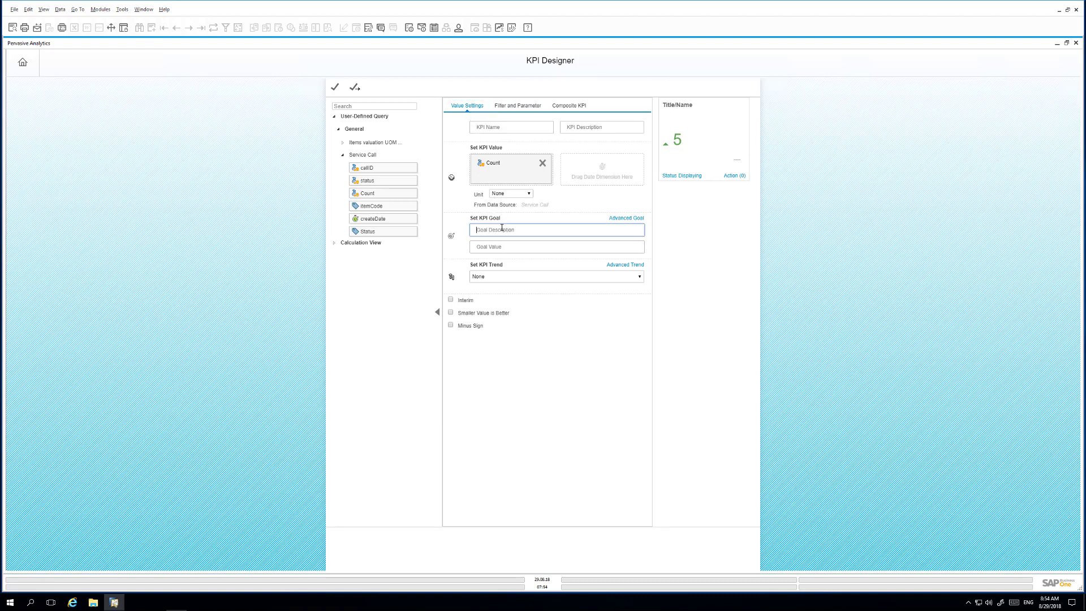
text(Open Service calls)
click(507, 249)
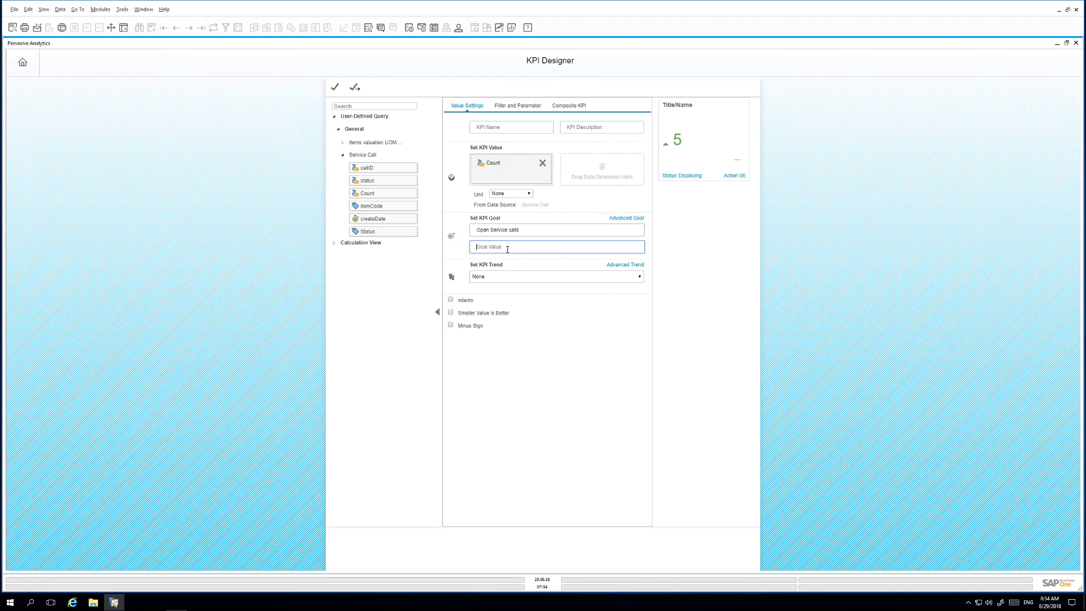
text(5)
click(451, 313)
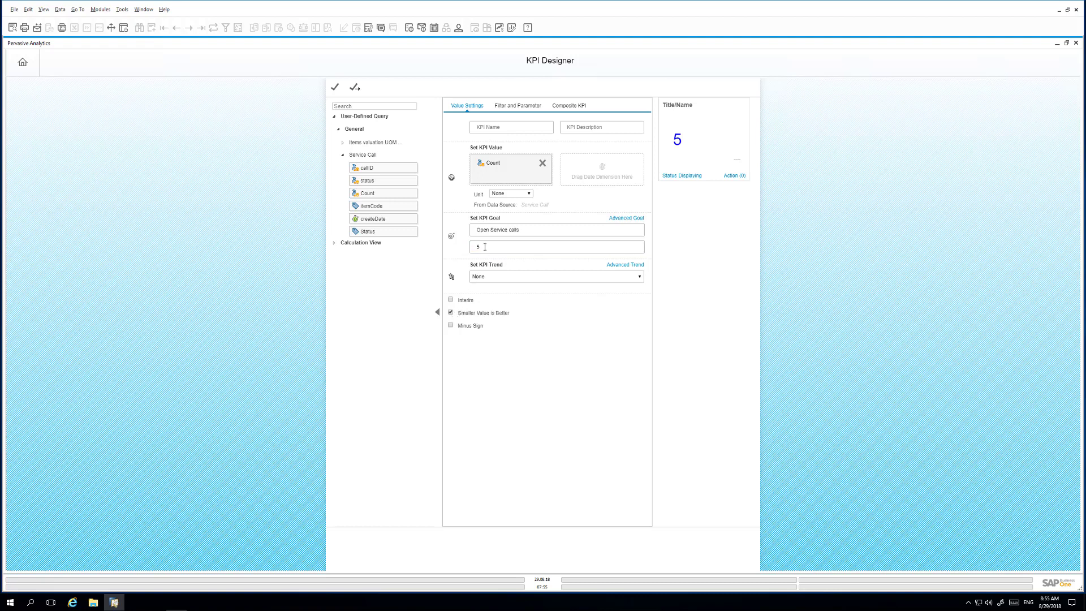
click(462, 245)
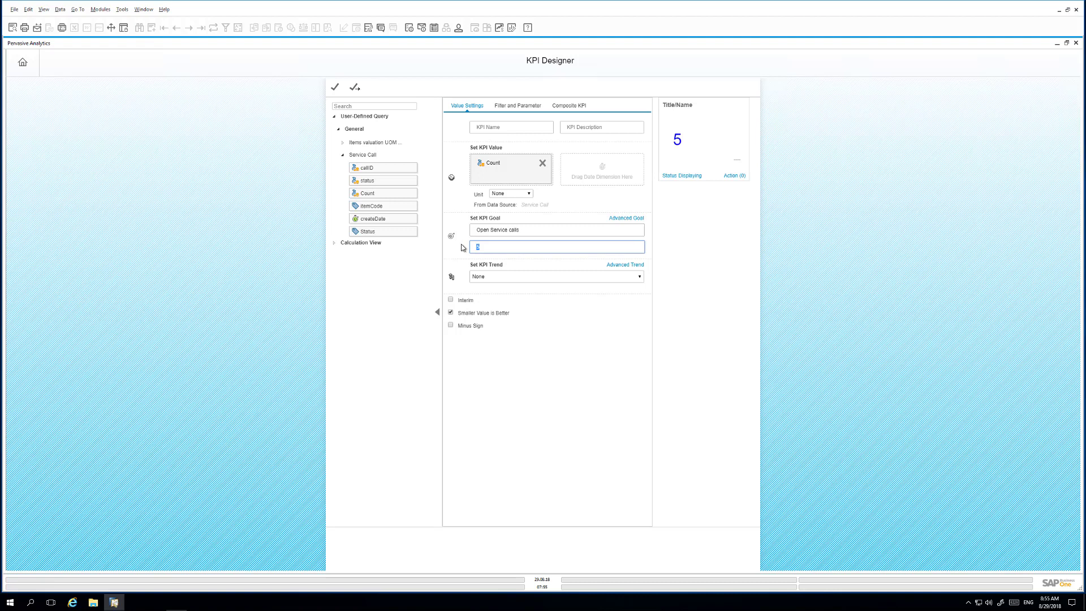
text(4)
double_click(472, 246)
text(7)
key(BackSpace)
text(5)
Step: Enter KPI name 'Rainbow Printer Service Calls' and description 'Rainbow Printers', then confirm Save As
click(500, 129)
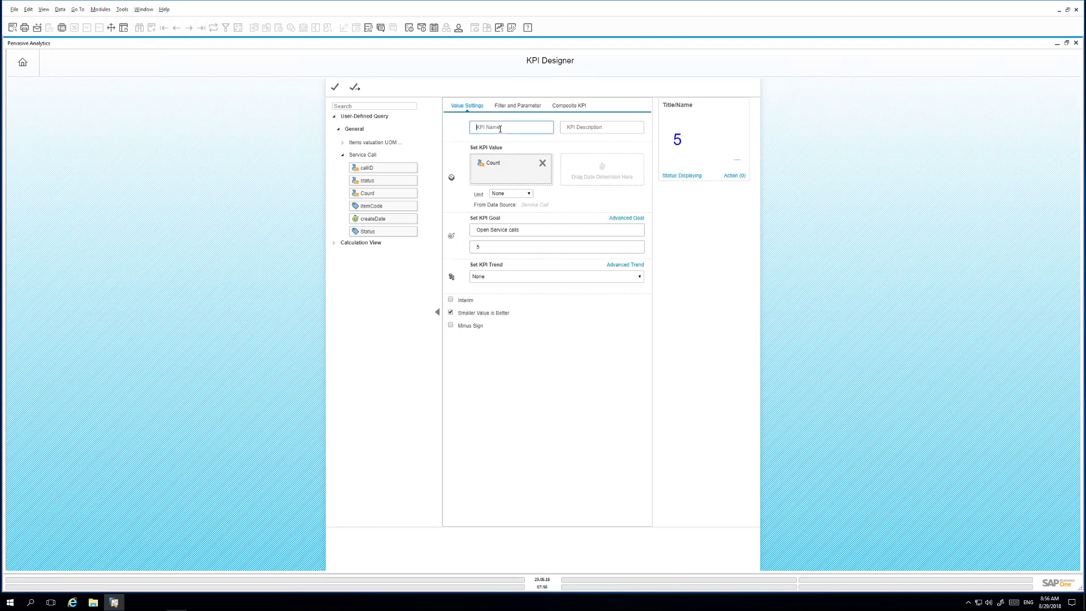
text(Rainbow Printer Service Calls)
click(587, 128)
text(Rainbow Printers)
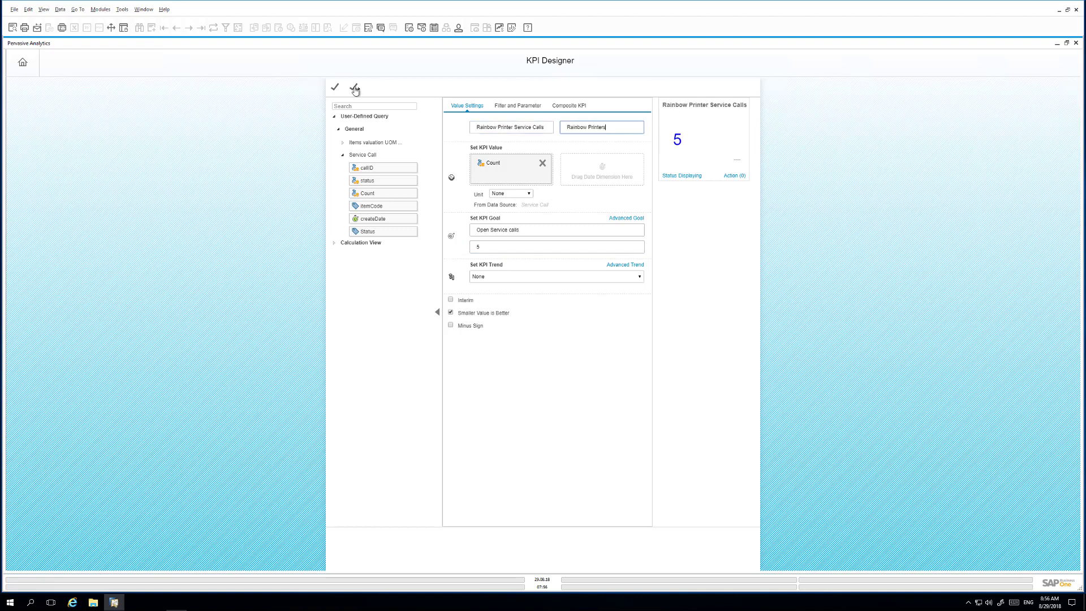
click(354, 88)
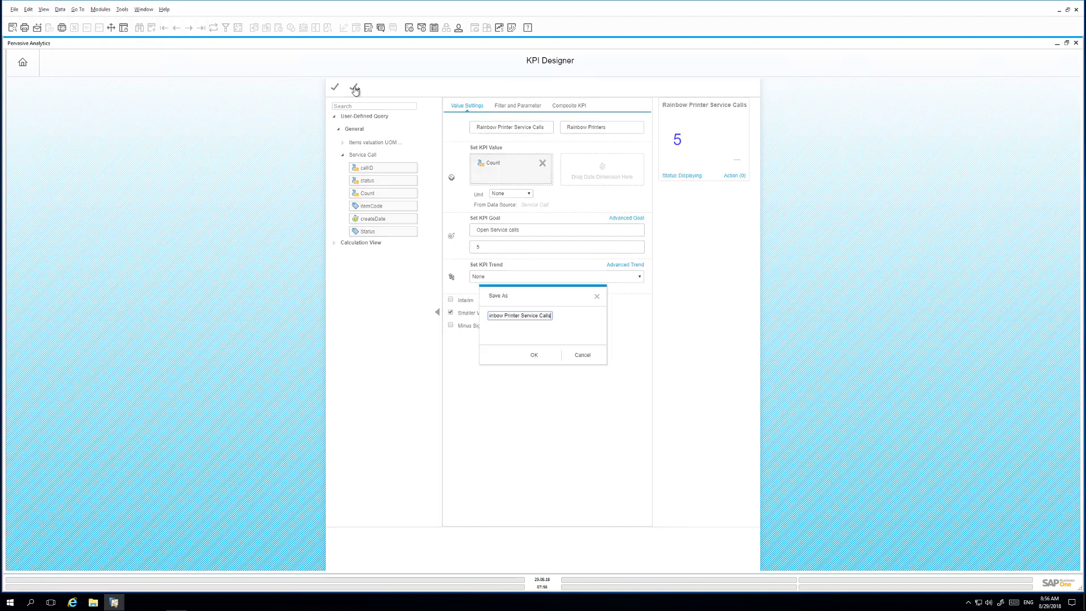
click(535, 356)
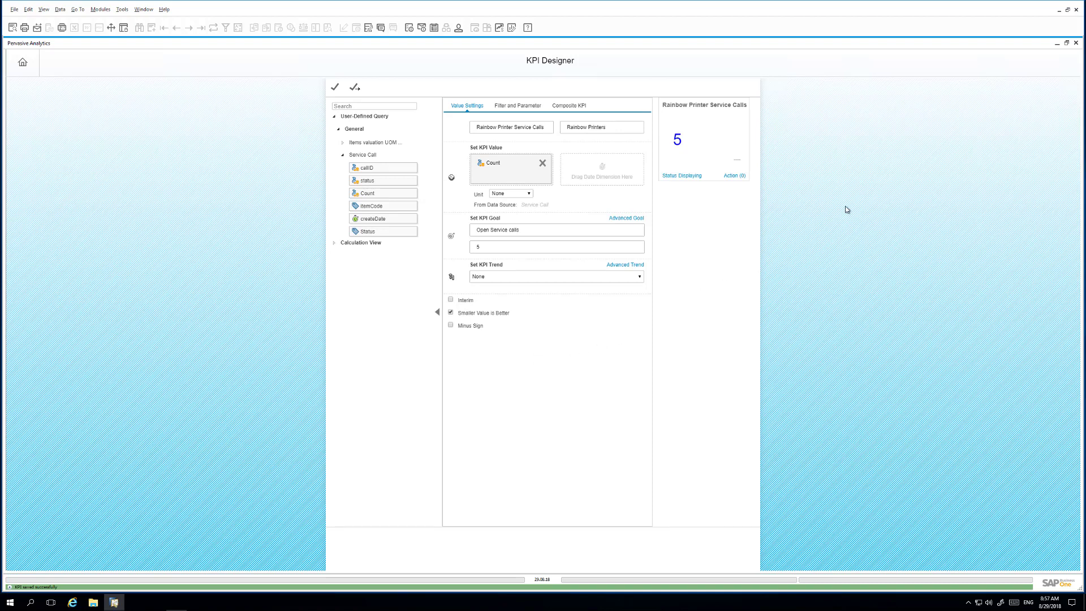
Step: Add the Rainbow Printer Service Calls widget from the Widget Gallery and choose Update My Cockpit
click(1075, 43)
click(1033, 50)
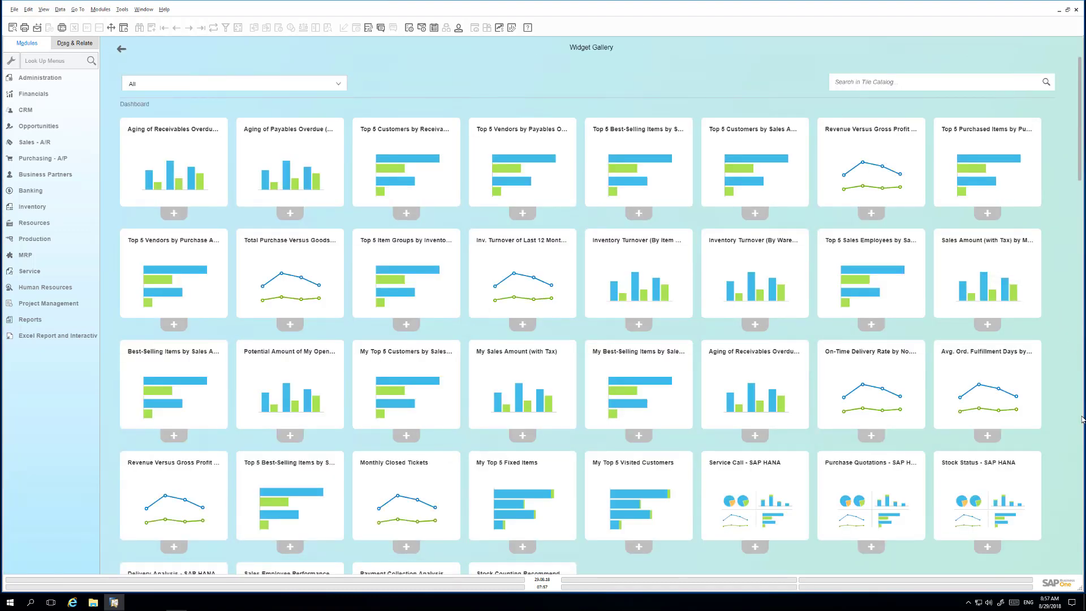
scroll(860, 468, down, 10)
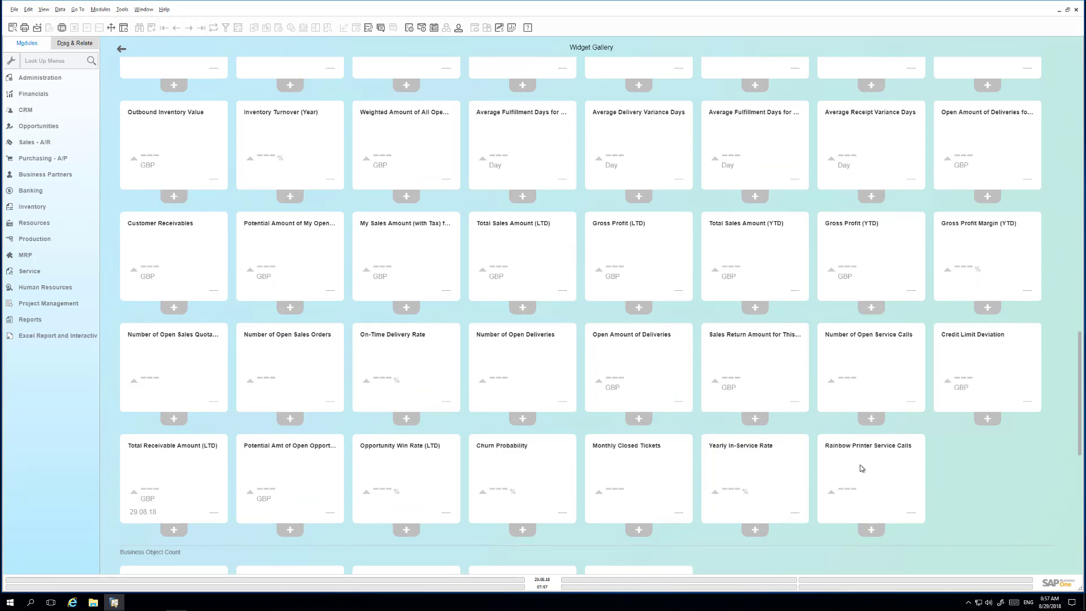
click(871, 530)
click(1033, 50)
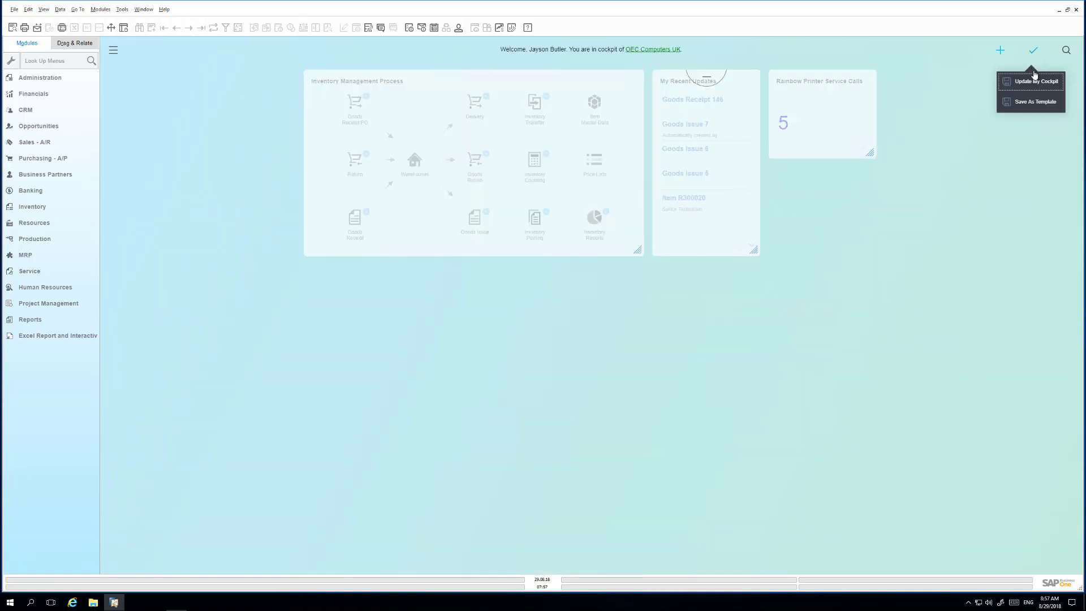
click(1030, 82)
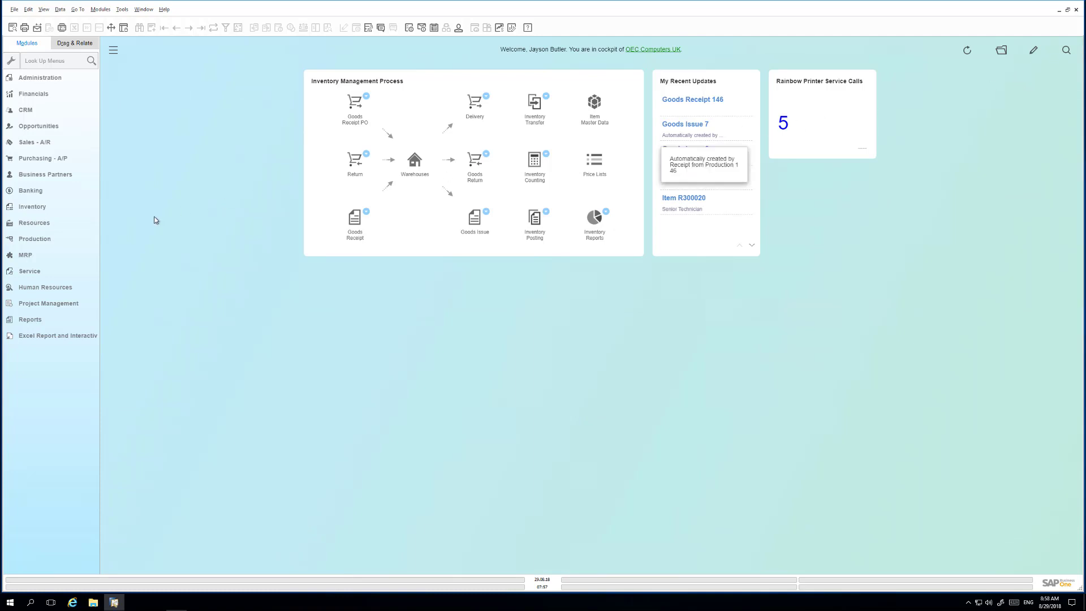
Step: Start a new service call for customer River Ltd., dismissing the credit limit warning
click(36, 272)
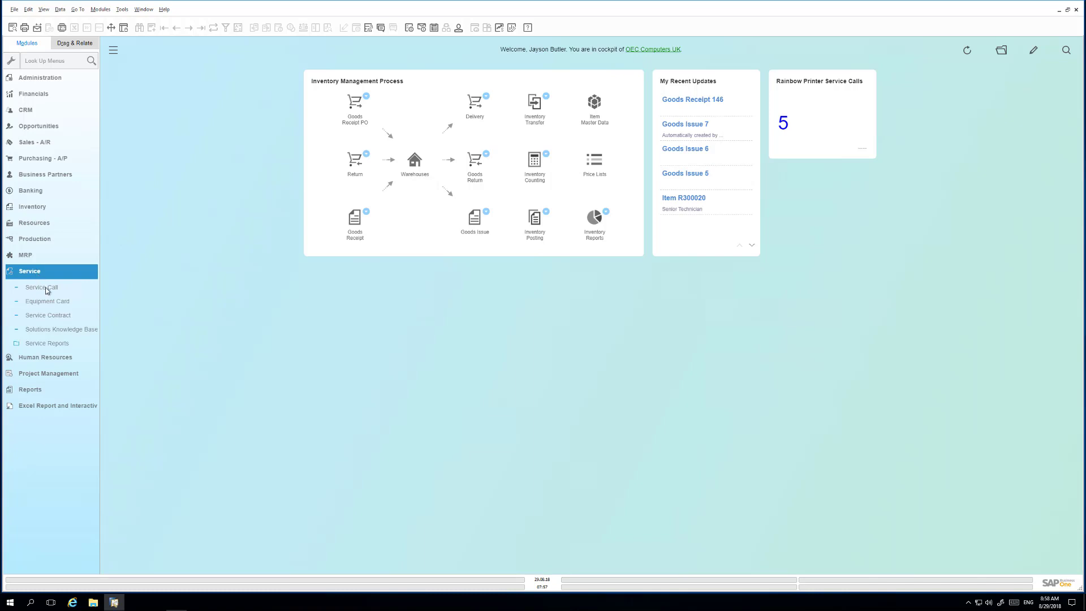
click(47, 291)
click(501, 261)
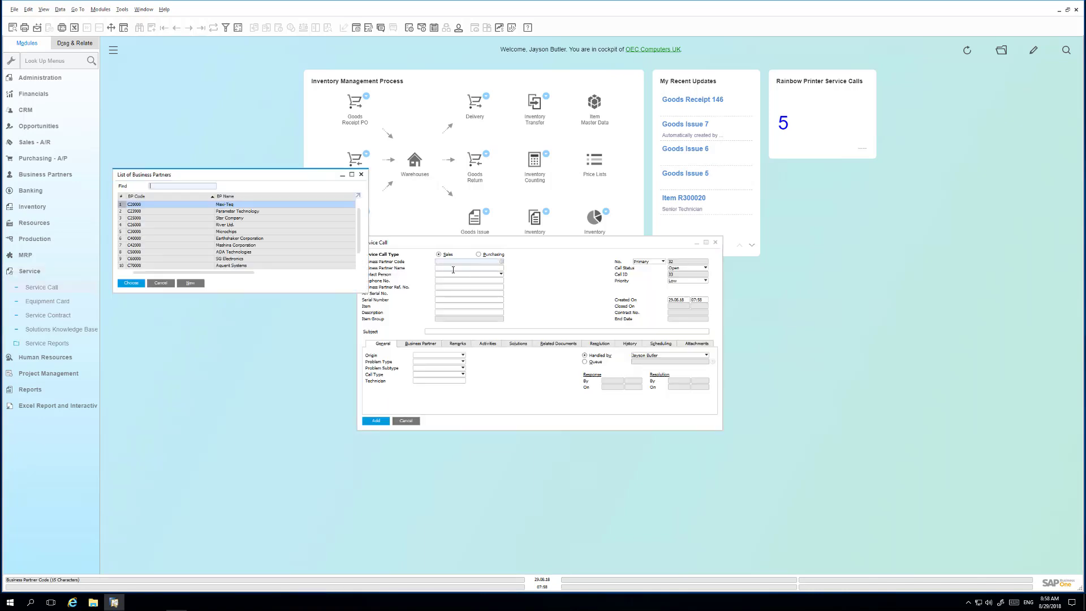
double_click(241, 225)
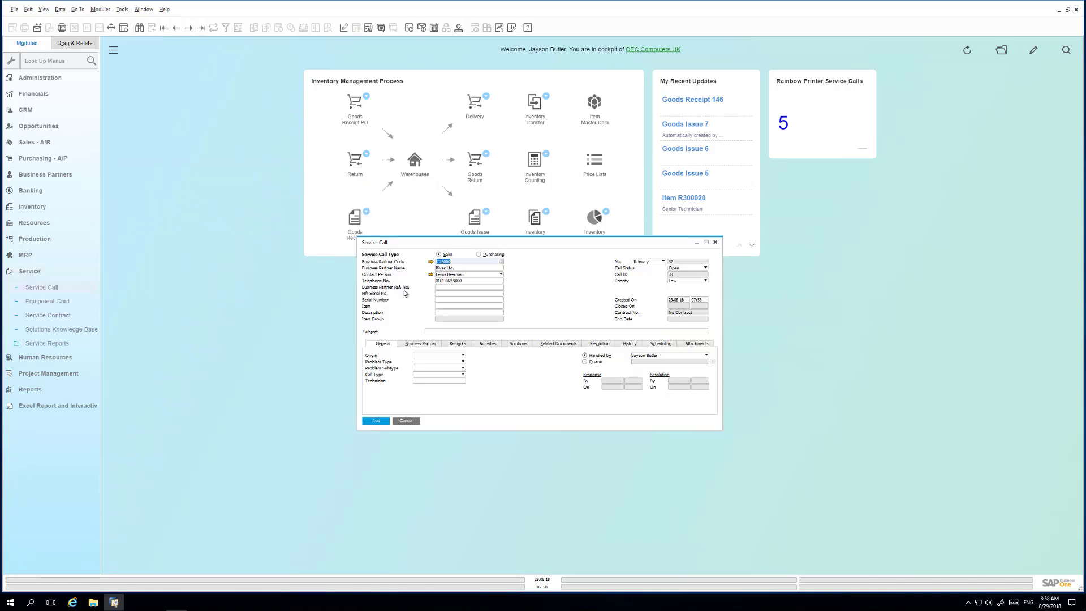
click(444, 307)
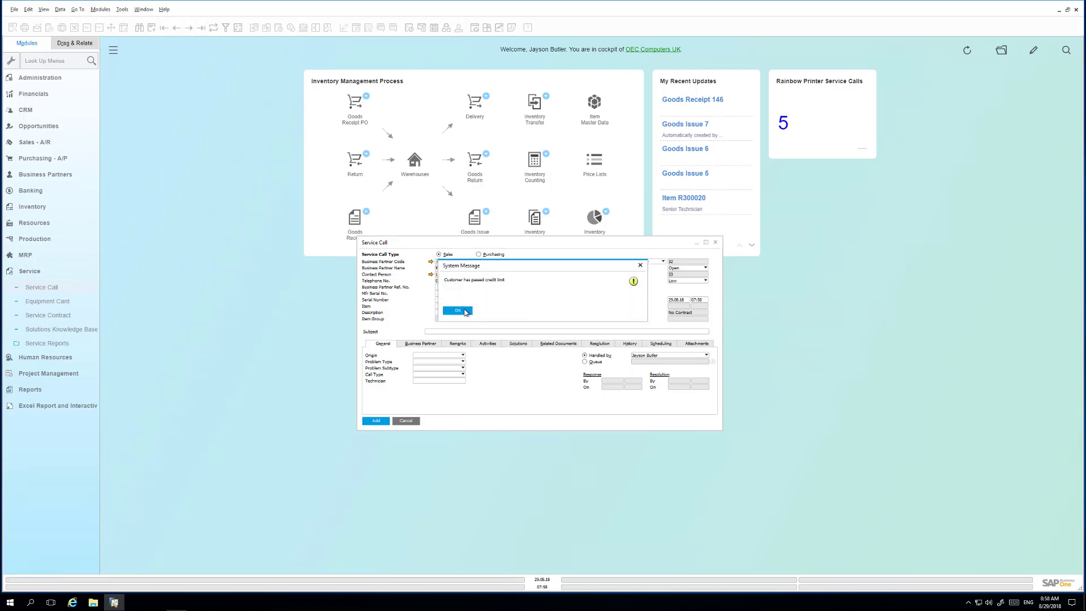
click(447, 311)
Step: Set the item to A00005 (Rainbow ColorJet 7.5), add the call, and close the form
click(501, 306)
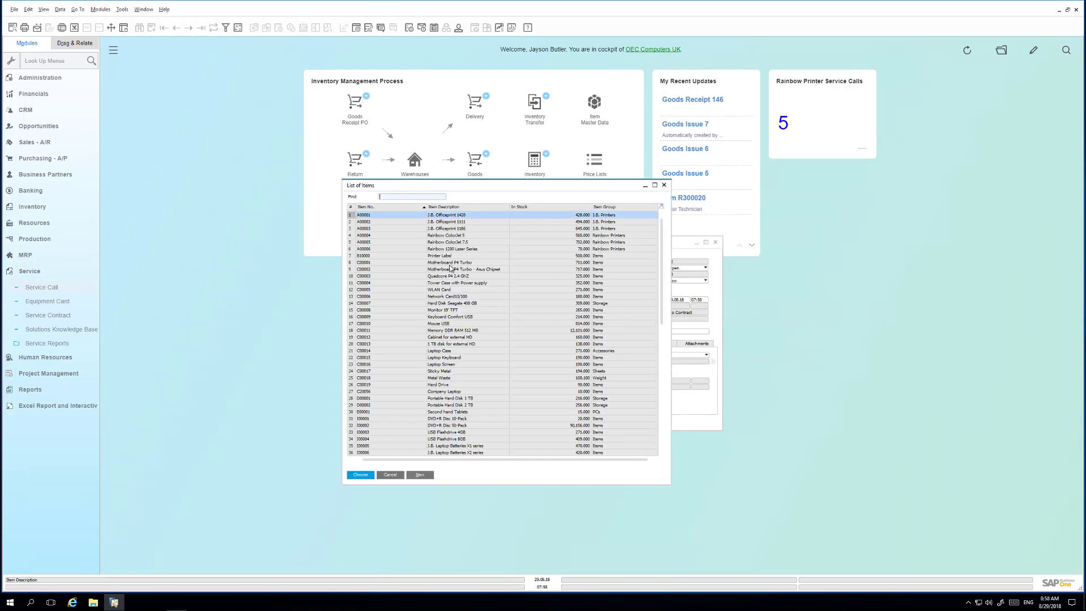
double_click(371, 242)
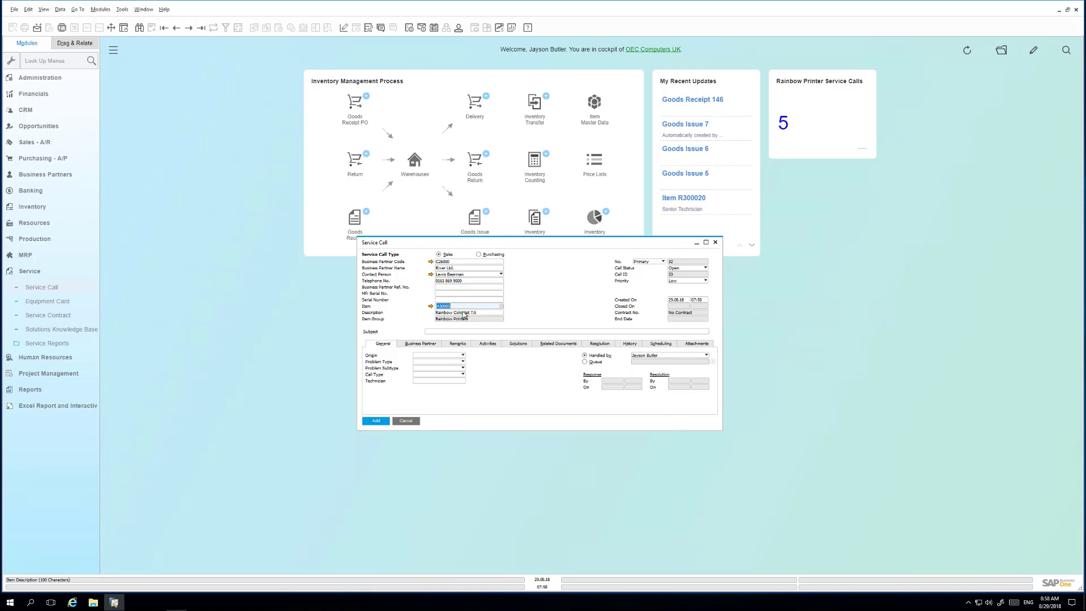
click(440, 331)
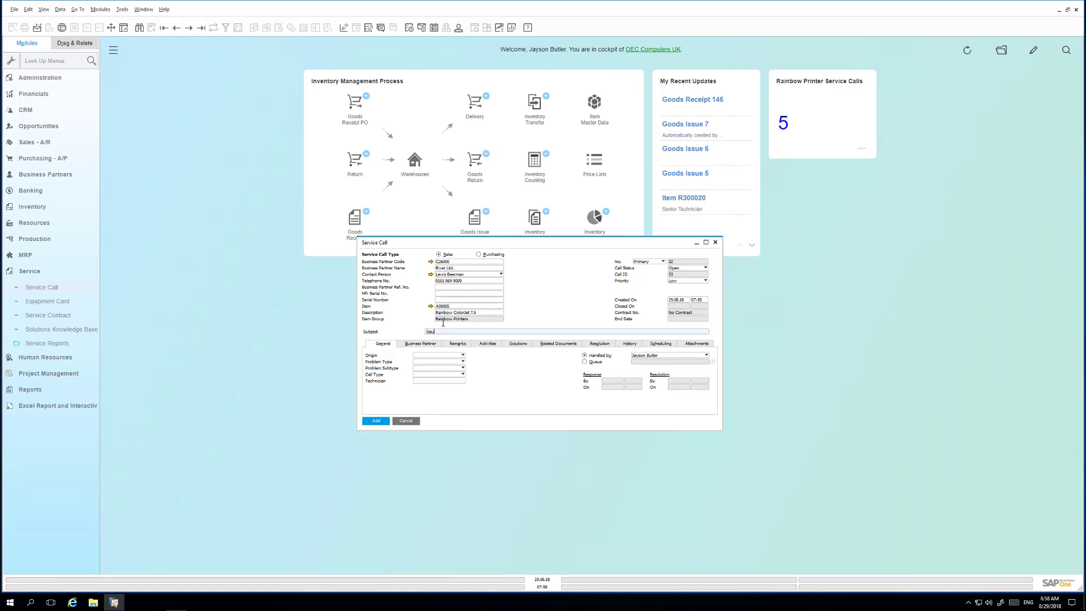
click(376, 421)
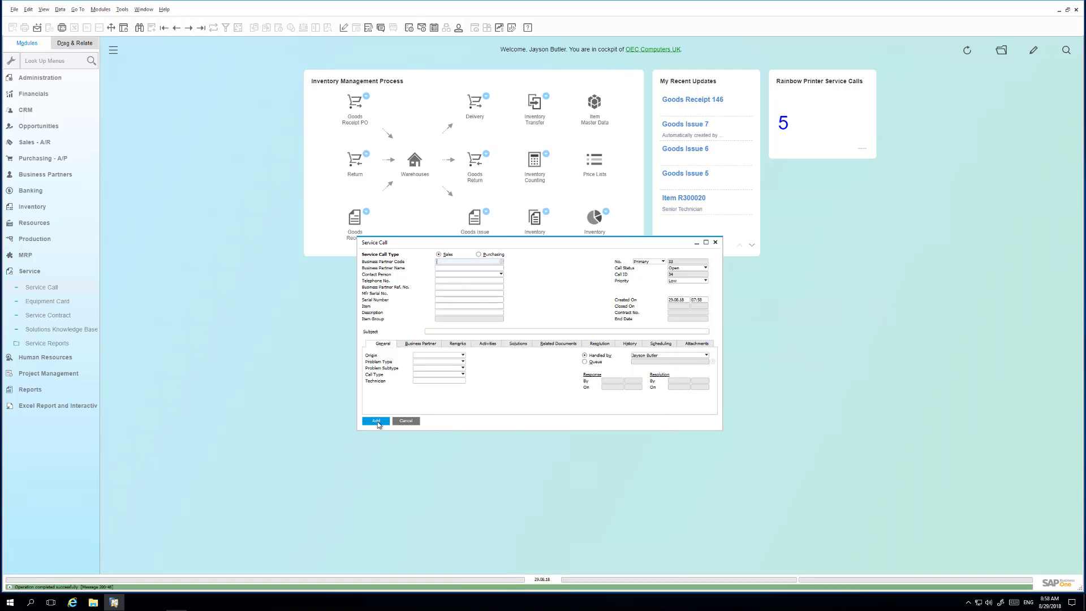
click(403, 421)
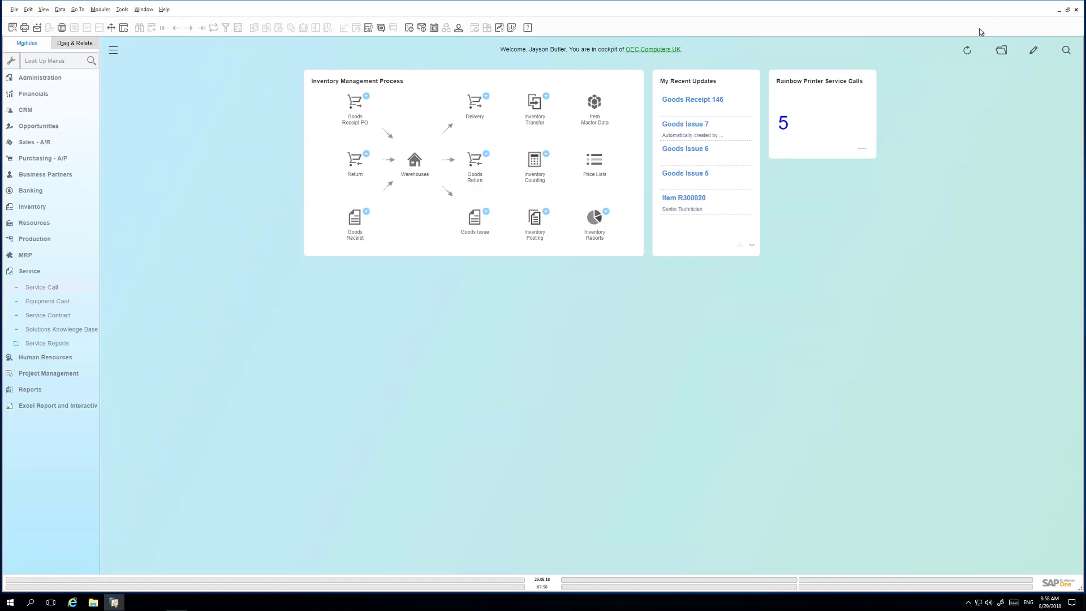
Step: Refresh the cockpit and check the tile's value of 6 against the goal of 5
click(964, 53)
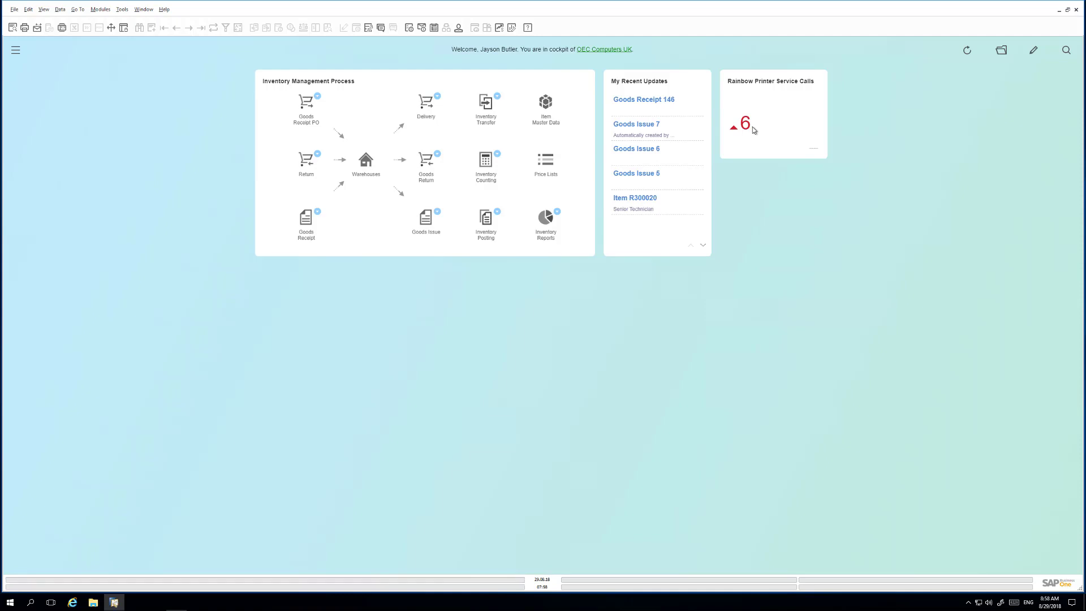
mouse_move(752, 128)
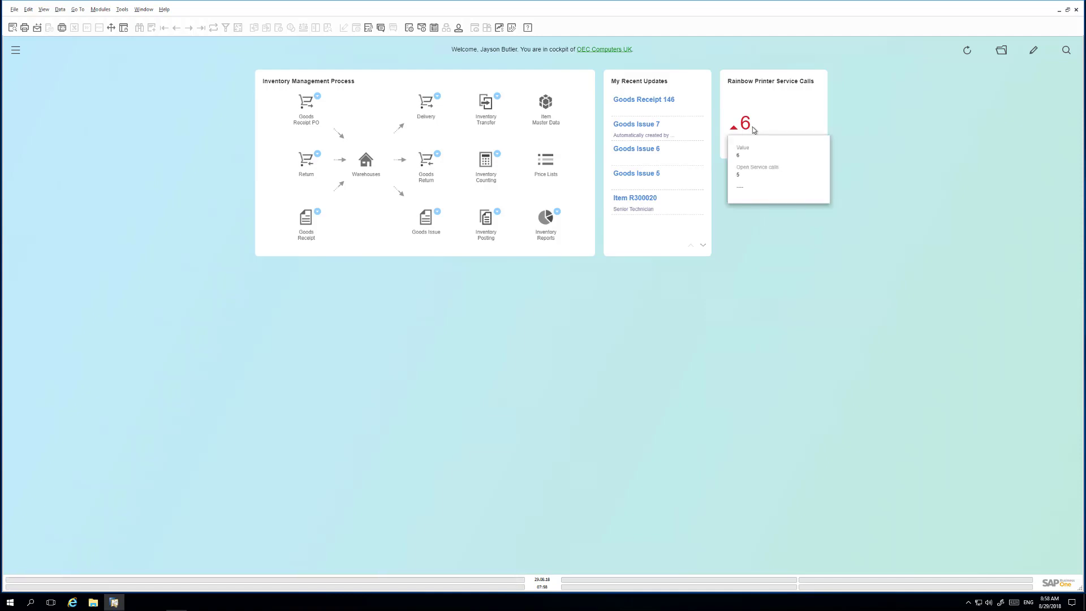